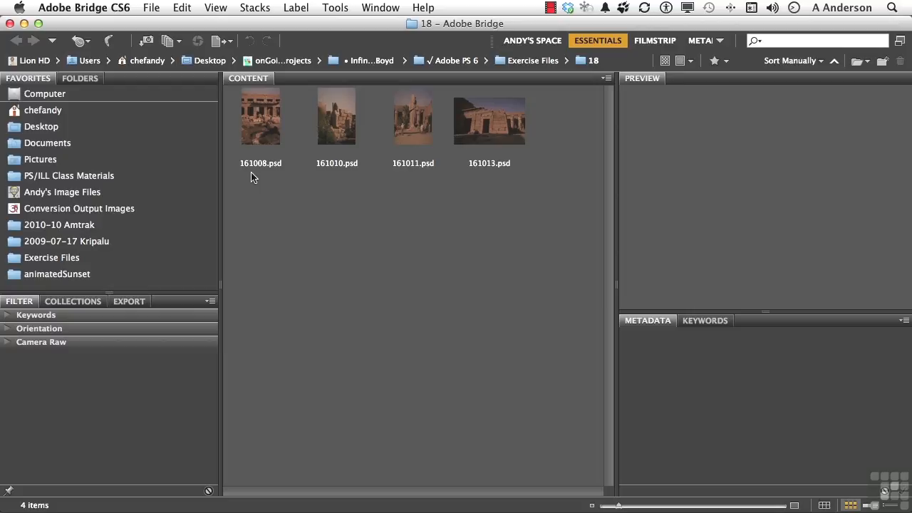
- Open 161008.psd in Photoshop, show the Actions list and look through the Default Actions set
{"action": "double_click", "coordinate": [270, 106]}
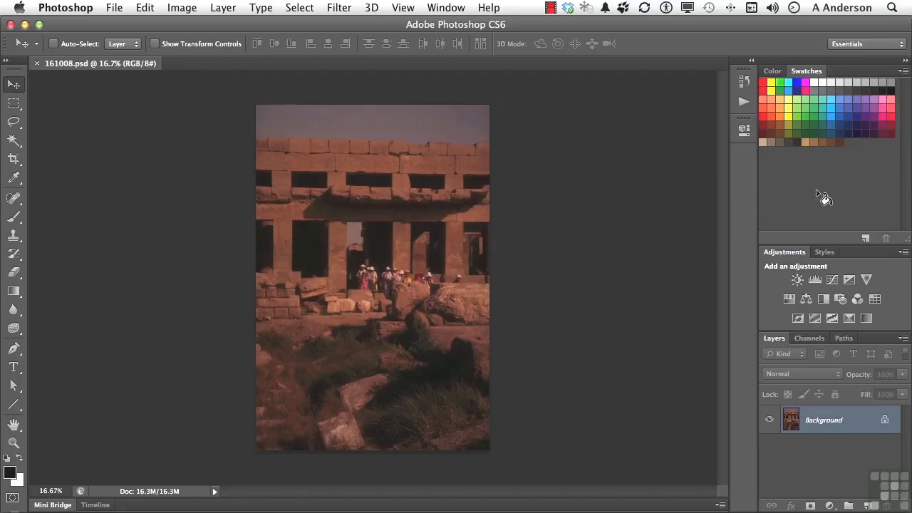
{"action": "left_click", "coordinate": [450, 7]}
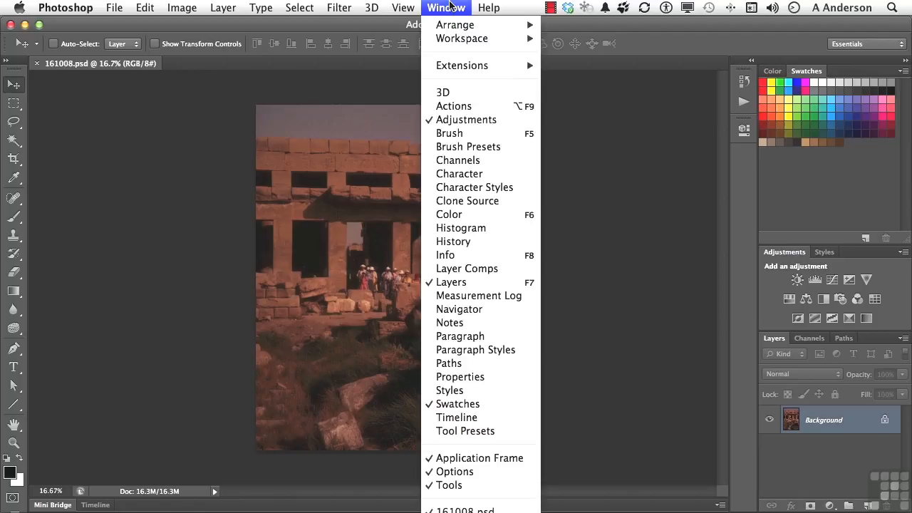
{"action": "left_click", "coordinate": [454, 108]}
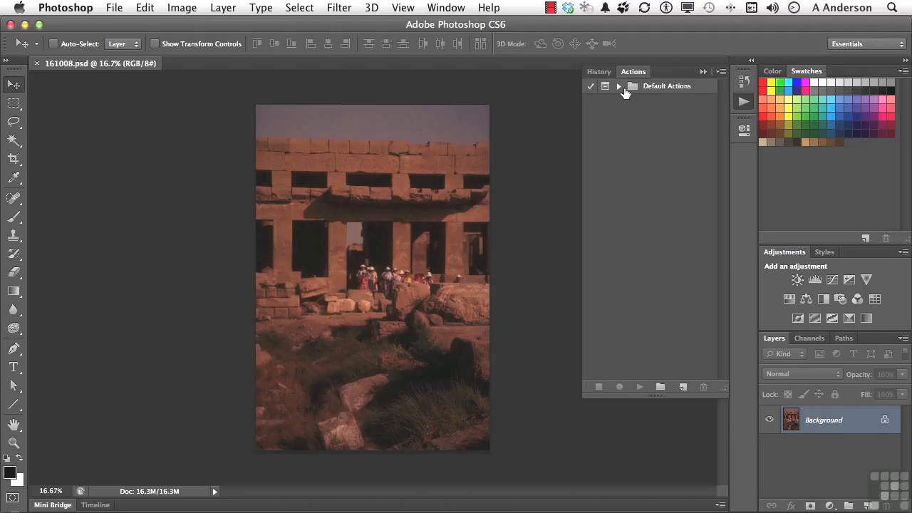
{"action": "left_click", "coordinate": [618, 86]}
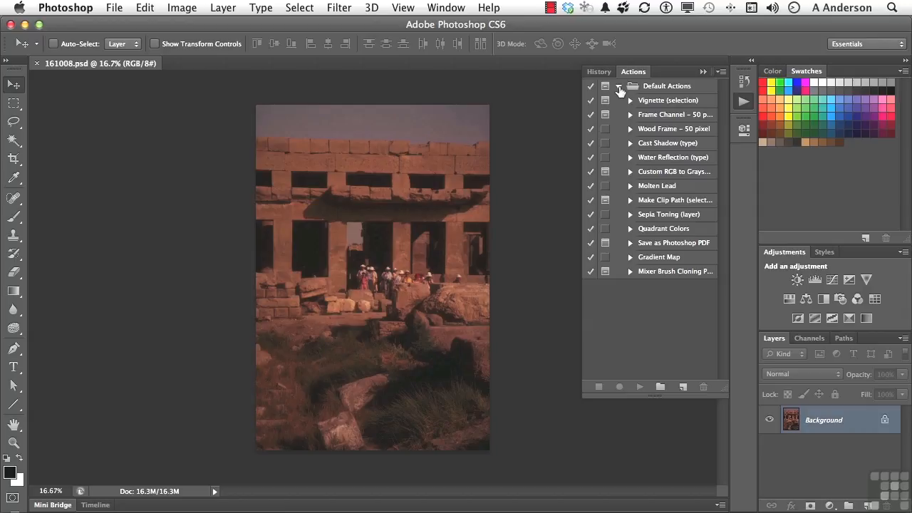
{"action": "left_click", "coordinate": [619, 86]}
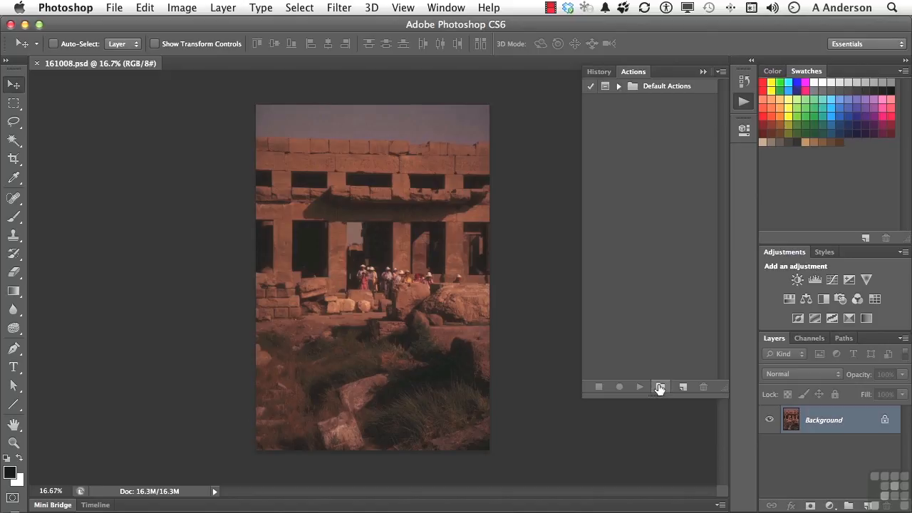
- Create a new action set named Egypt
{"action": "left_click", "coordinate": [660, 387]}
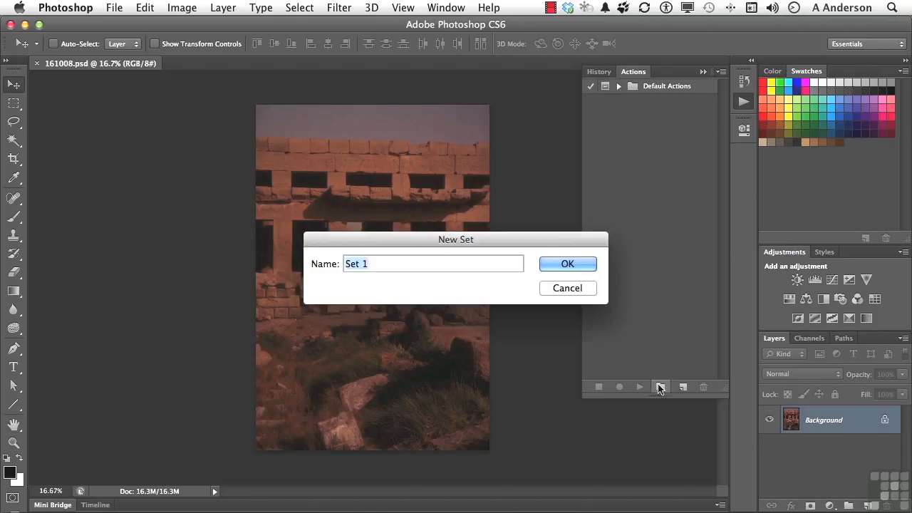
{"action": "type", "text": "Egypt"}
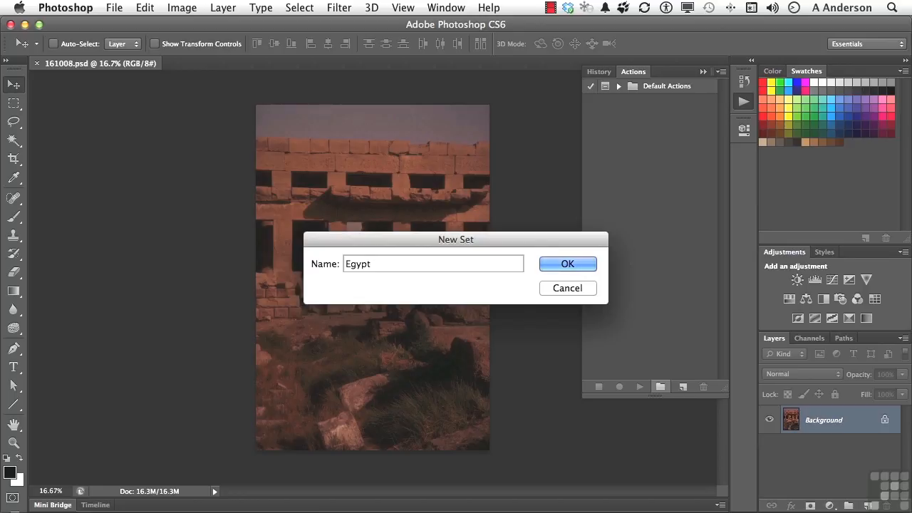
{"action": "key", "text": "Return"}
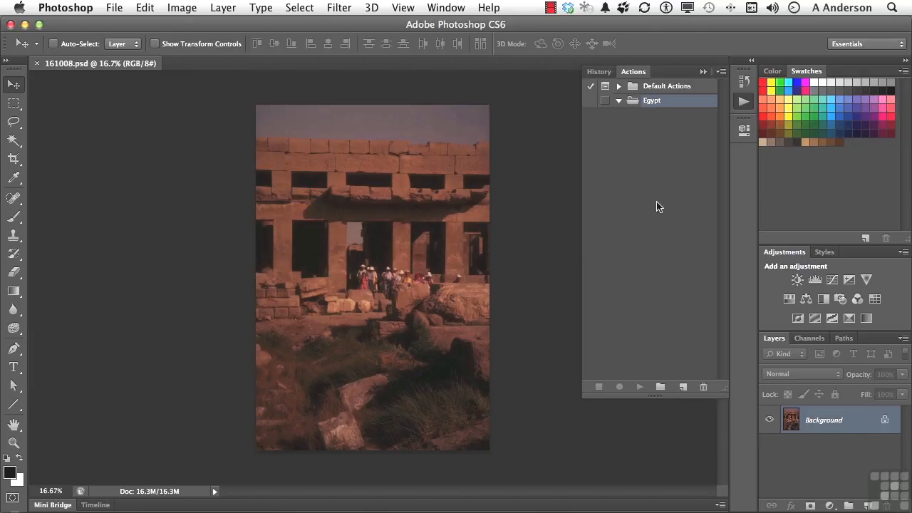
- Create an action named Color Restoration 1 in the Egypt set, with no function key or color, and start recording it
{"action": "left_click", "coordinate": [682, 387]}
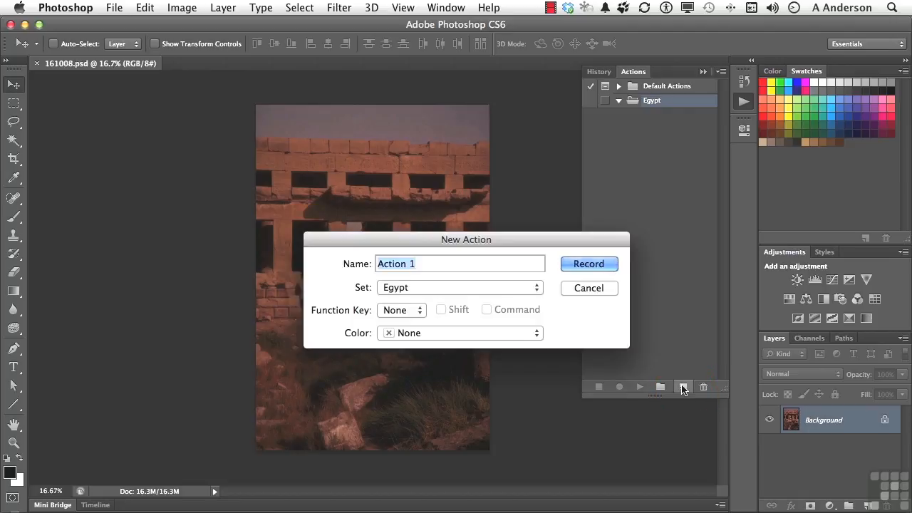
{"action": "type", "text": "Colo"}
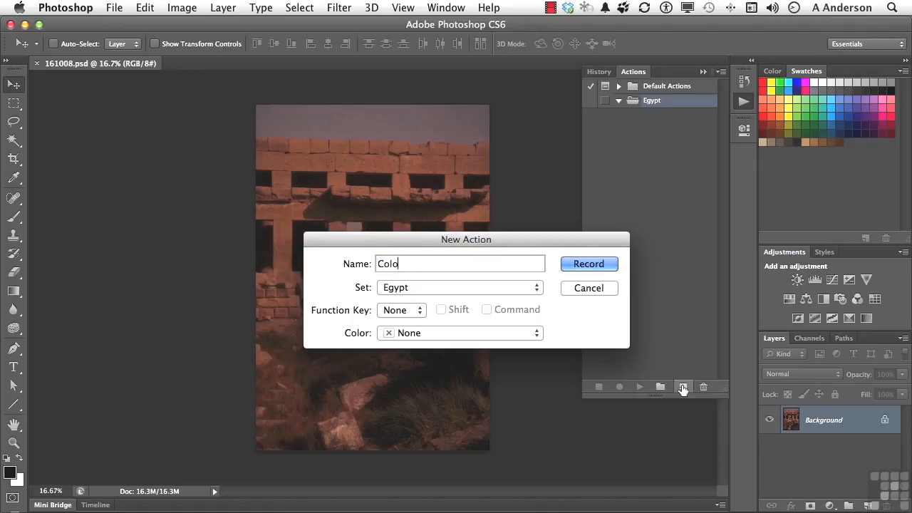
{"action": "type", "text": "r Restoration 1"}
{"action": "left_click", "coordinate": [437, 287]}
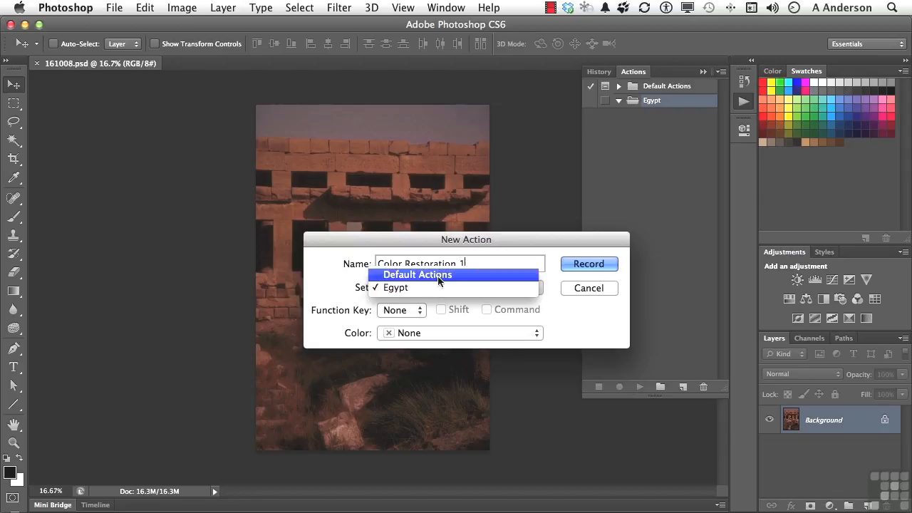
{"action": "left_click", "coordinate": [289, 250]}
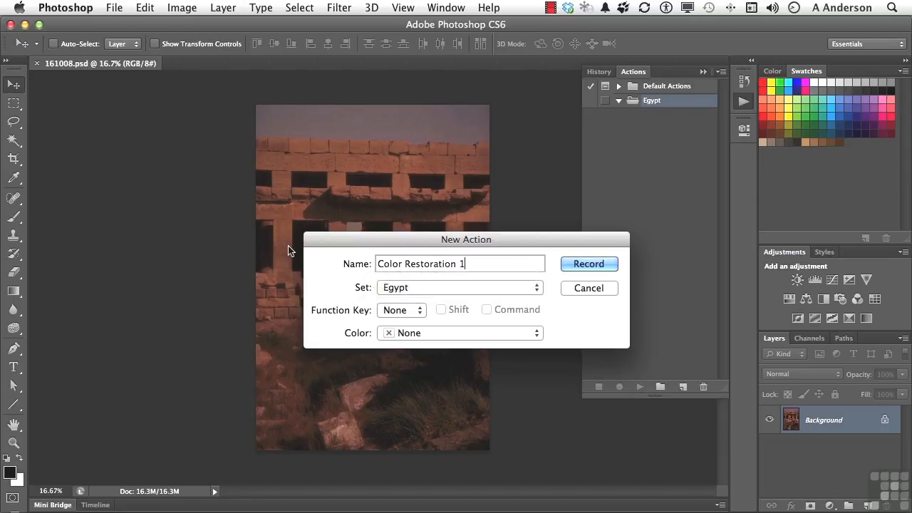
{"action": "left_click", "coordinate": [398, 310]}
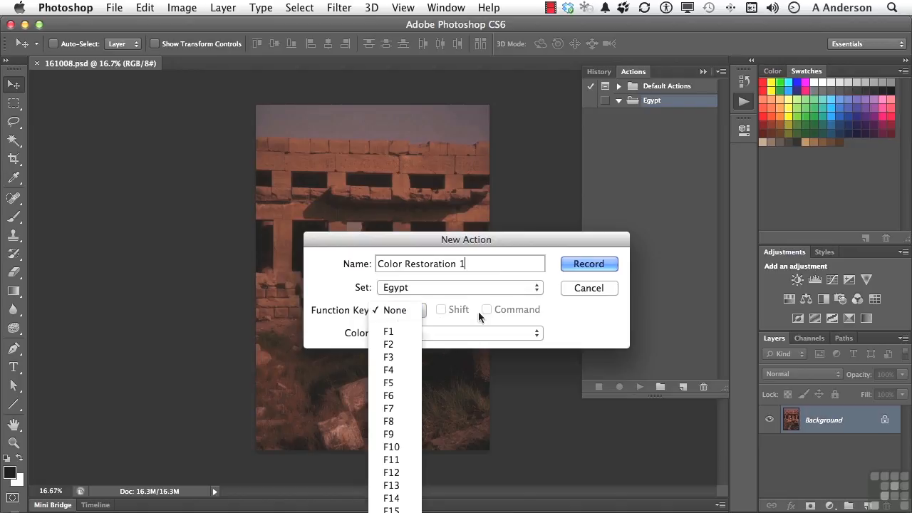
{"action": "left_click", "coordinate": [579, 327]}
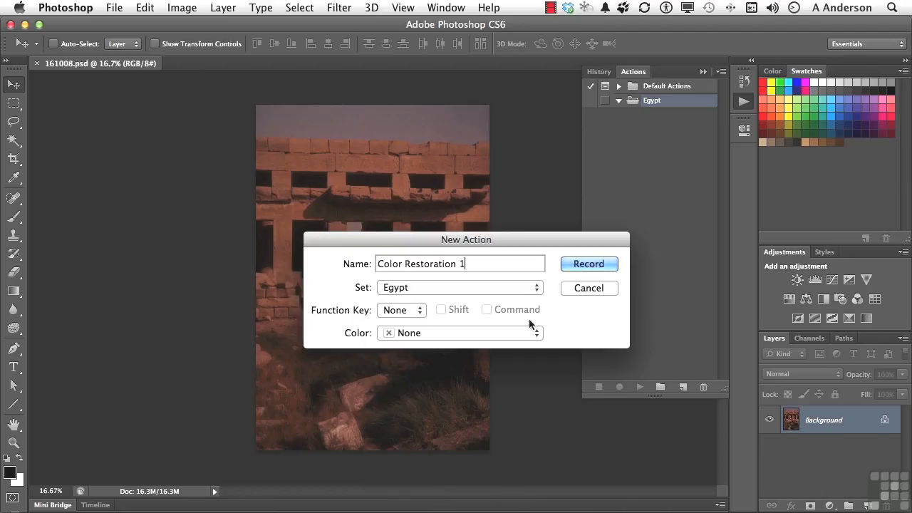
{"action": "left_click", "coordinate": [499, 333]}
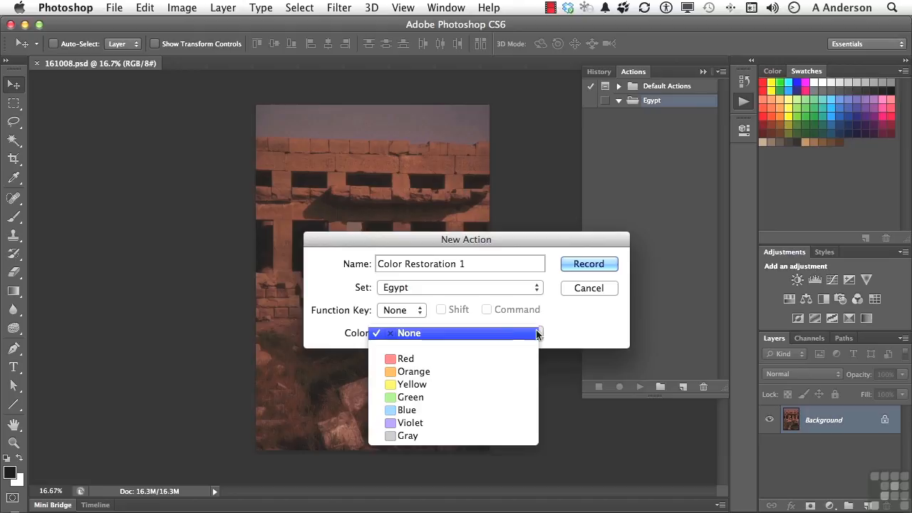
{"action": "left_click", "coordinate": [571, 331]}
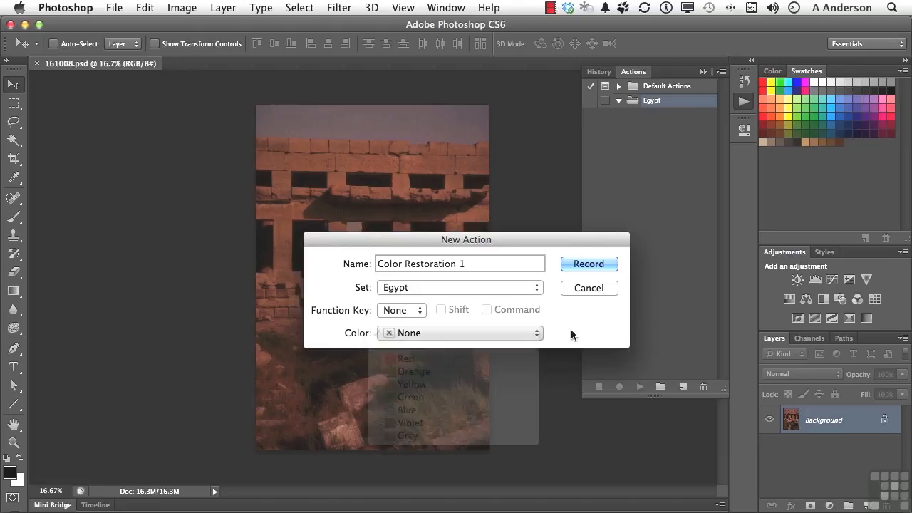
{"action": "left_click", "coordinate": [583, 265]}
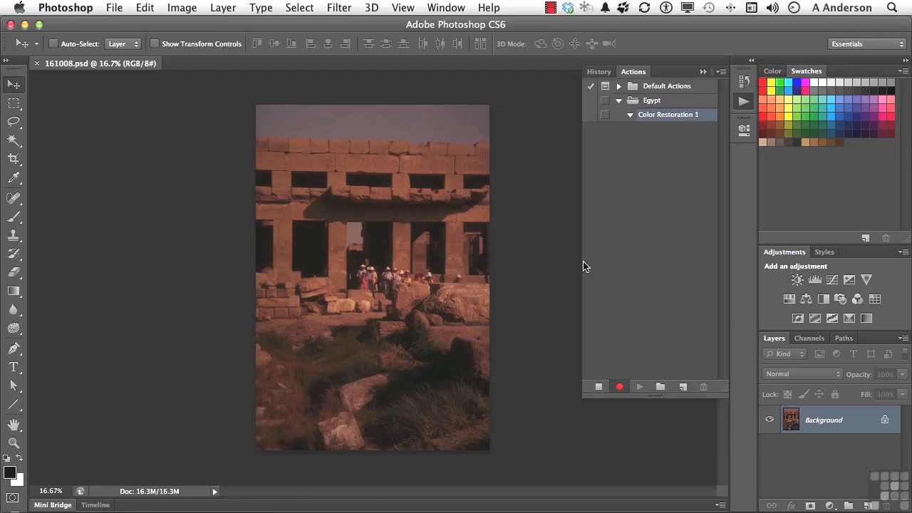
- Add a Curves adjustment layer and set its gray point on the ground just below the pale stone blocks
{"action": "left_click", "coordinate": [703, 72]}
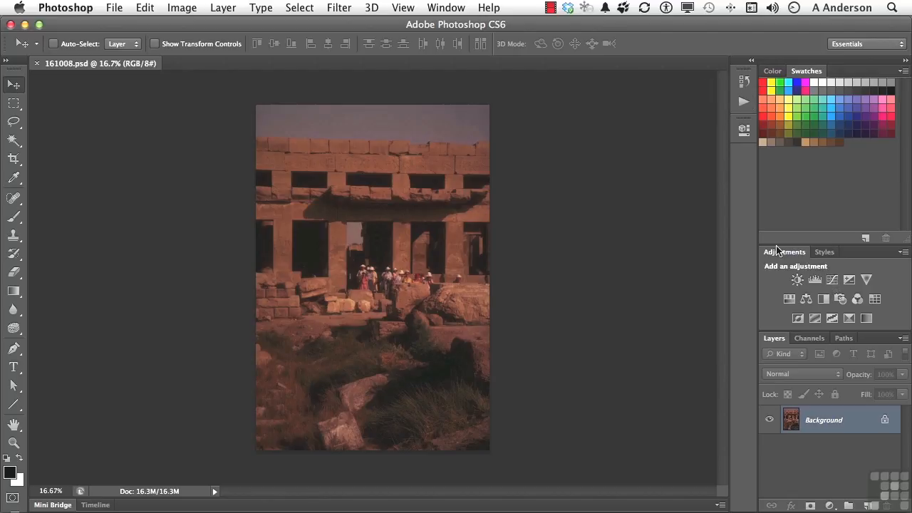
{"action": "left_click", "coordinate": [833, 280]}
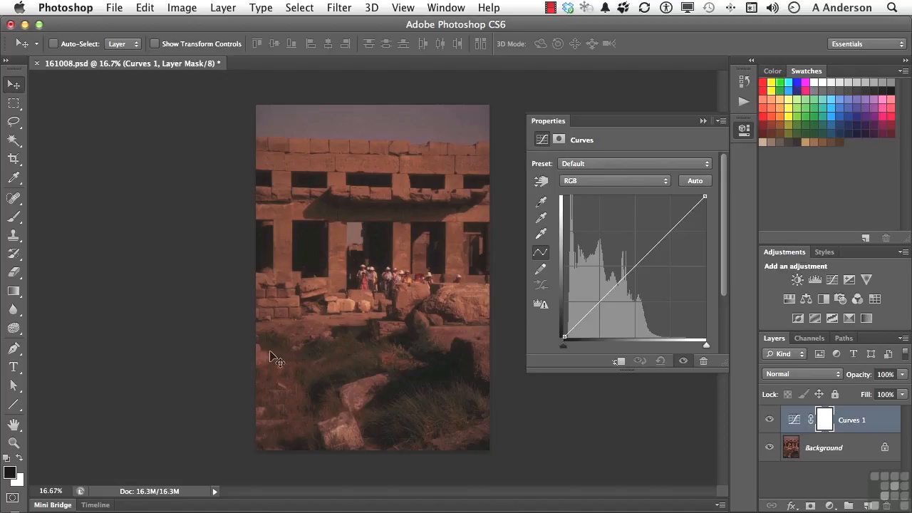
{"action": "double_click", "coordinate": [14, 443]}
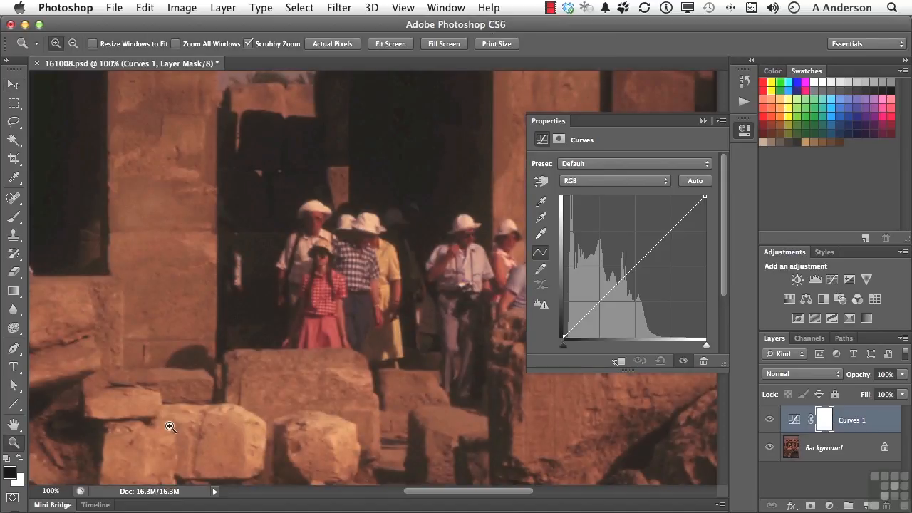
{"action": "scroll", "coordinate": [169, 426], "scroll_direction": "down", "scroll_amount": 5}
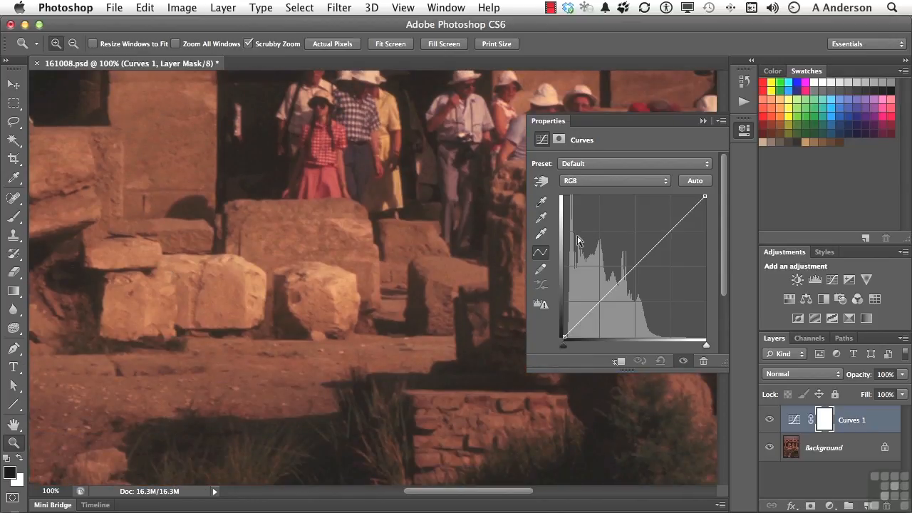
{"action": "left_click", "coordinate": [540, 221]}
{"action": "left_click", "coordinate": [541, 218]}
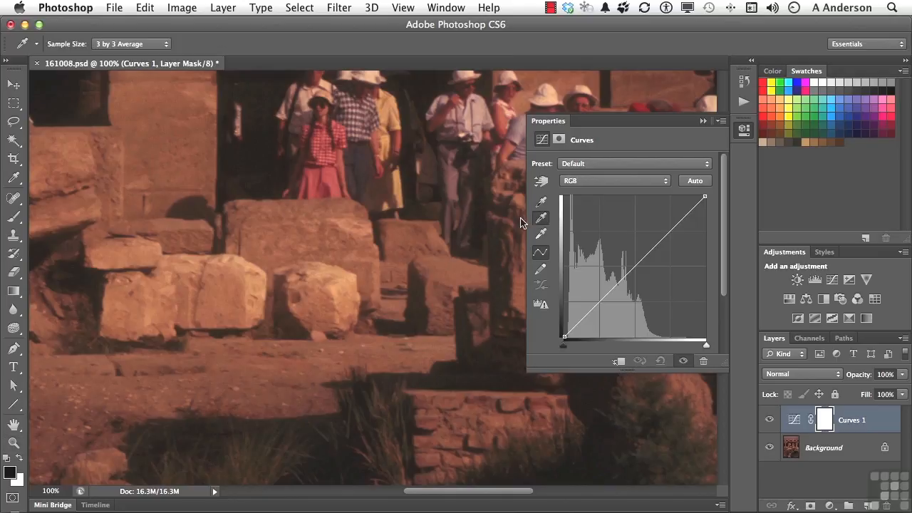
{"action": "left_click", "coordinate": [275, 360]}
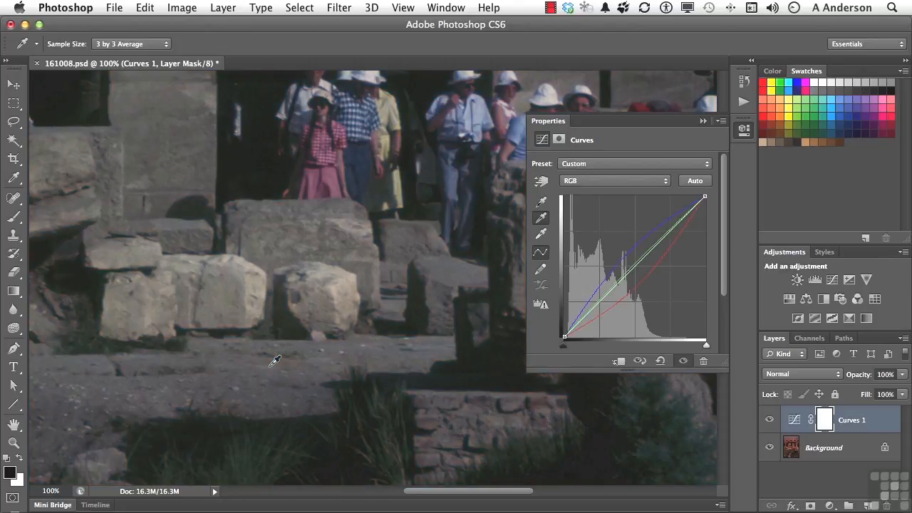
- Compare the whole image with and without the Curves adjustment
{"action": "key", "text": "super+minus"}
{"action": "key", "text": "super+minus"}
{"action": "key", "text": "super+minus"}
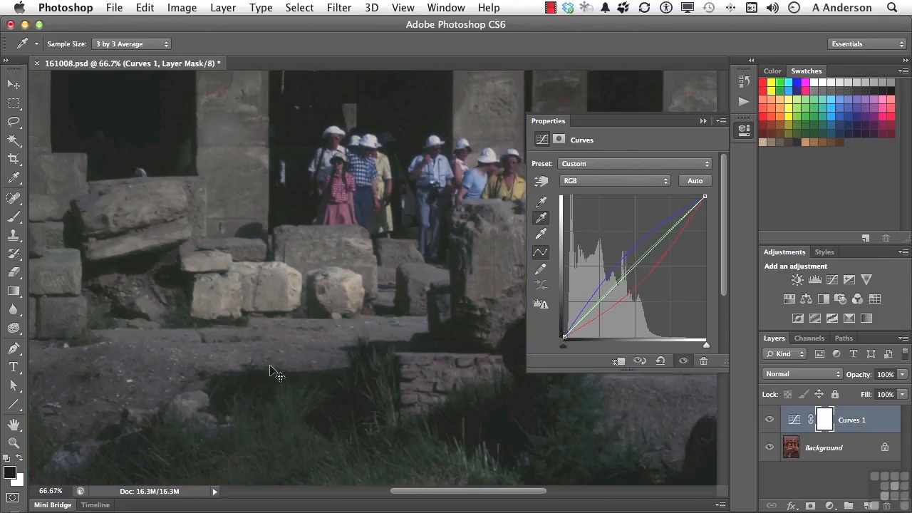
{"action": "key", "text": "super+minus"}
{"action": "key", "text": "super+minus"}
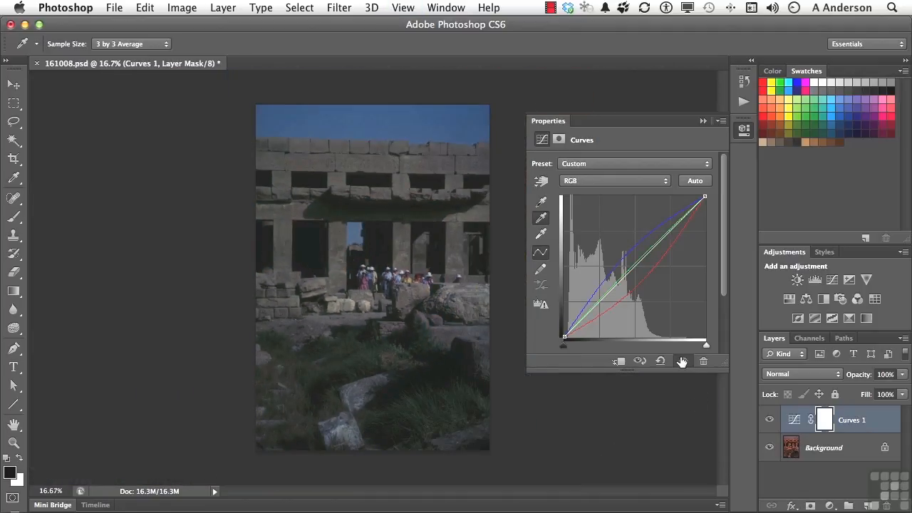
{"action": "left_click", "coordinate": [682, 361]}
{"action": "left_click", "coordinate": [682, 361]}
- Brighten the midtones by adding a point at the middle of the RGB curve and raising it
{"action": "left_click", "coordinate": [633, 266]}
{"action": "key", "text": "Up"}
{"action": "key", "text": "Up"}
{"action": "key", "text": "Up"}
{"action": "key", "text": "Up"}
{"action": "key", "text": "Up"}
{"action": "key", "text": "Up"}
{"action": "key", "text": "Up"}
{"action": "key", "text": "Up"}
{"action": "key", "text": "Up"}
{"action": "key", "text": "Up"}
{"action": "key", "text": "Up"}
{"action": "key", "text": "Up"}
{"action": "key", "text": "Up"}
{"action": "key", "text": "Up"}
{"action": "key", "text": "Up"}
{"action": "key", "text": "Up"}
{"action": "key", "text": "Up"}
{"action": "key", "text": "Up"}
{"action": "key", "text": "Up"}
{"action": "key", "text": "Up"}
{"action": "key", "text": "Up"}
{"action": "key", "text": "Up"}
{"action": "key", "text": "Up"}
{"action": "key", "text": "Up"}
{"action": "key", "text": "Up"}
{"action": "key", "text": "Up"}
{"action": "key", "text": "Up"}
{"action": "key", "text": "Up"}
{"action": "key", "text": "Up"}
{"action": "key", "text": "Up"}
{"action": "key", "text": "Up"}
{"action": "key", "text": "Up"}
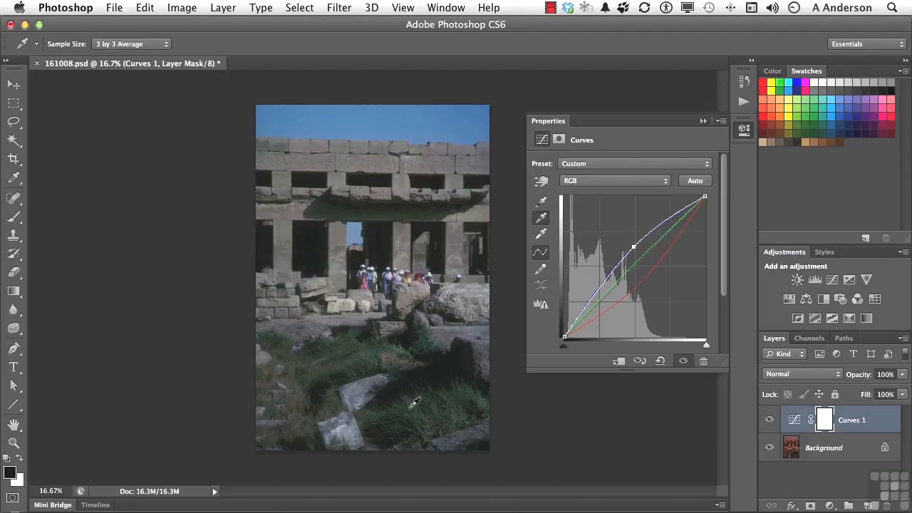
- Stop recording the Color Restoration 1 action
{"action": "left_click", "coordinate": [744, 106]}
{"action": "left_click", "coordinate": [745, 105]}
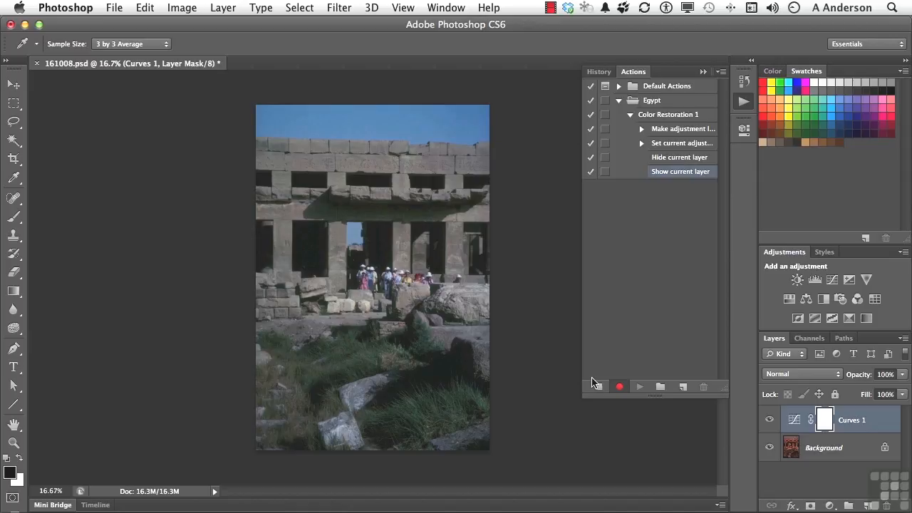
{"action": "left_click", "coordinate": [596, 387]}
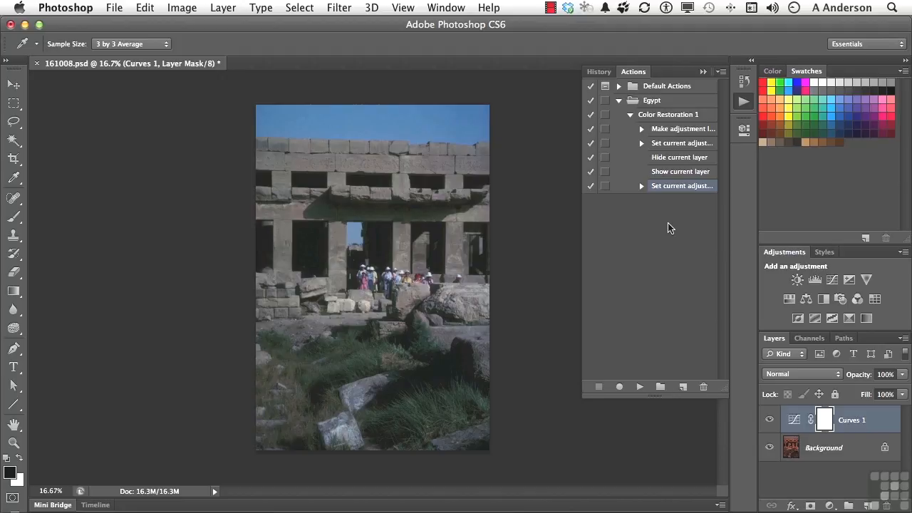
- Delete the recorded Hide current layer and Show current layer commands from Color Restoration 1, then collapse the action
{"action": "left_click", "coordinate": [682, 172]}
{"action": "left_click", "coordinate": [682, 158]}
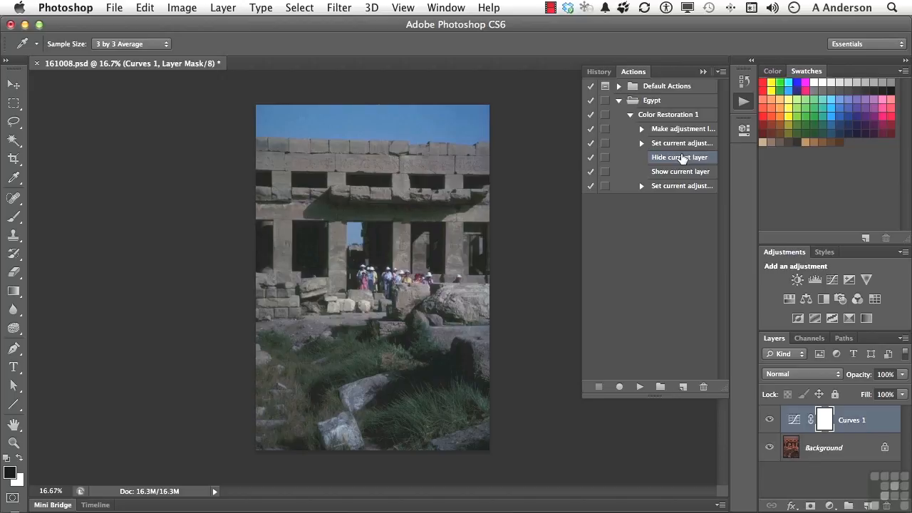
{"action": "left_click", "coordinate": [590, 158]}
{"action": "left_click", "coordinate": [589, 159]}
{"action": "left_click", "coordinate": [700, 384]}
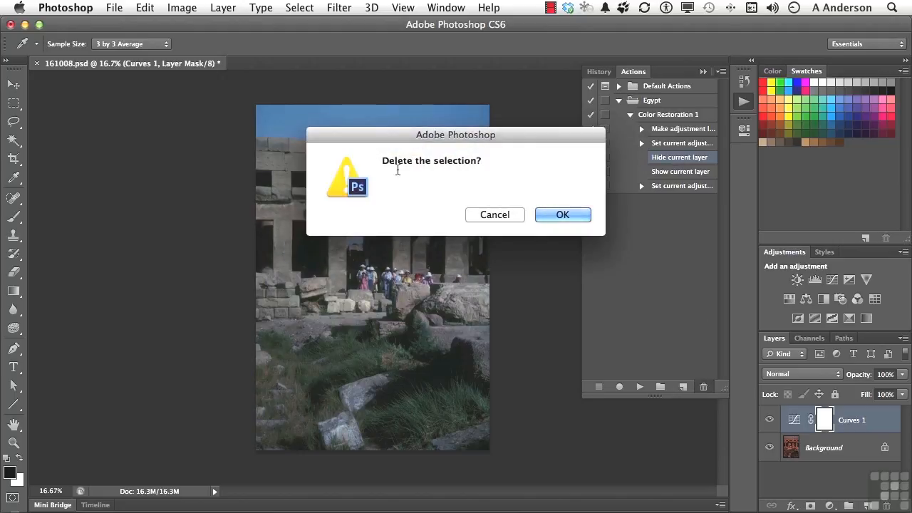
{"action": "left_click", "coordinate": [559, 216]}
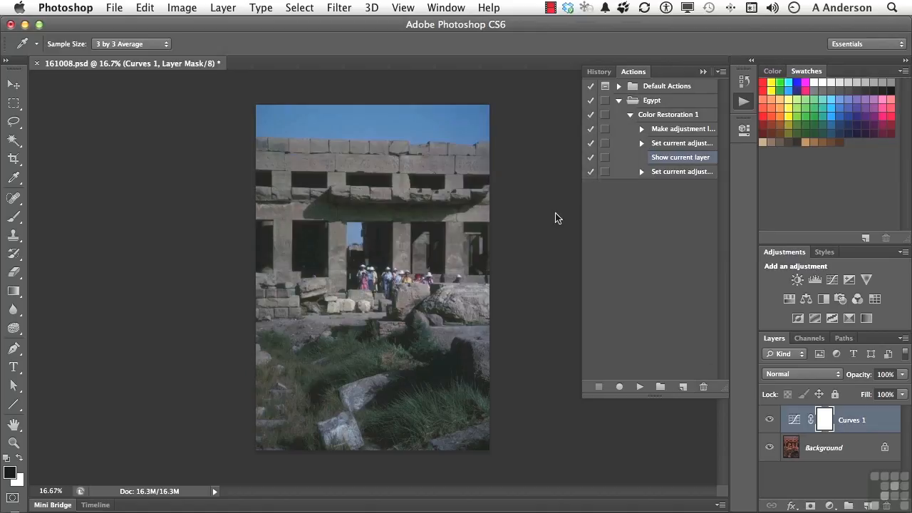
{"action": "left_click", "coordinate": [702, 387]}
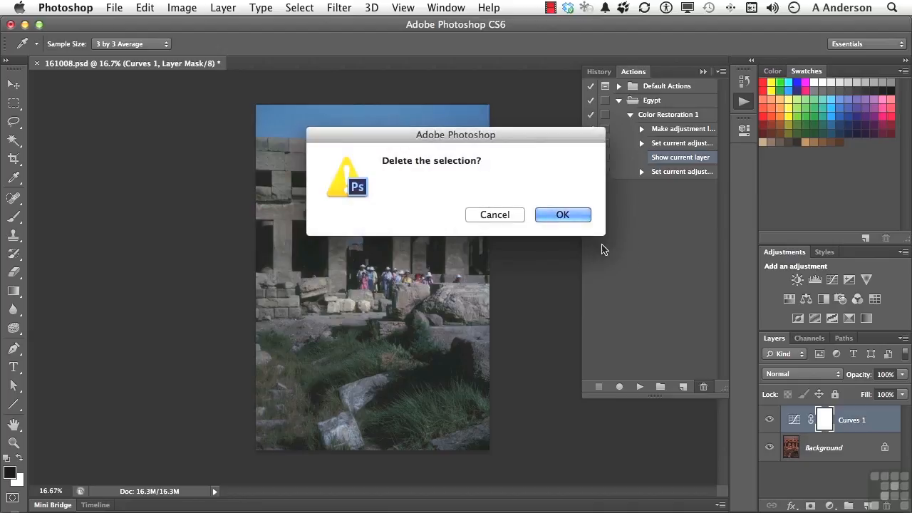
{"action": "left_click", "coordinate": [567, 214]}
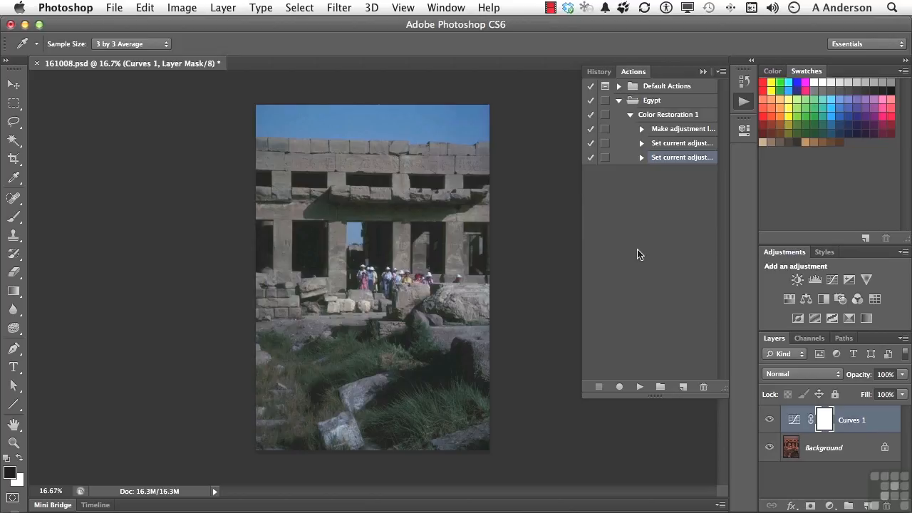
{"action": "left_click", "coordinate": [630, 115]}
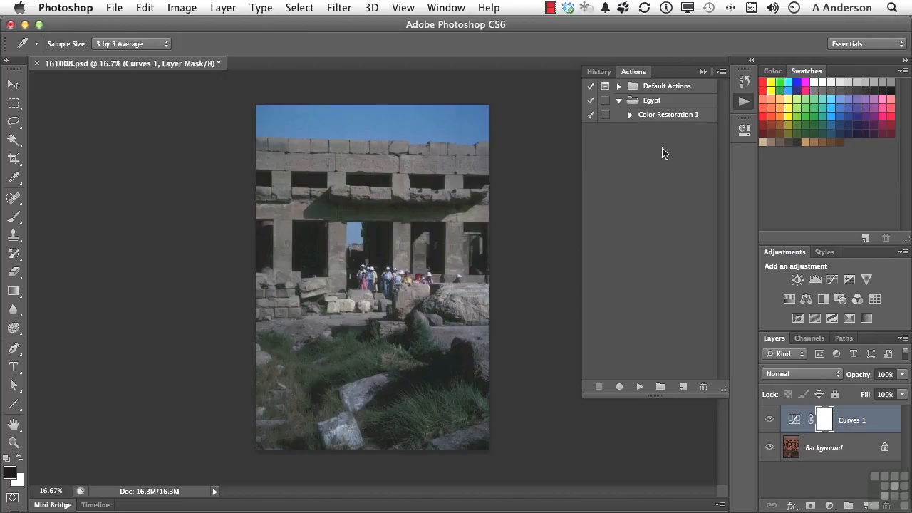